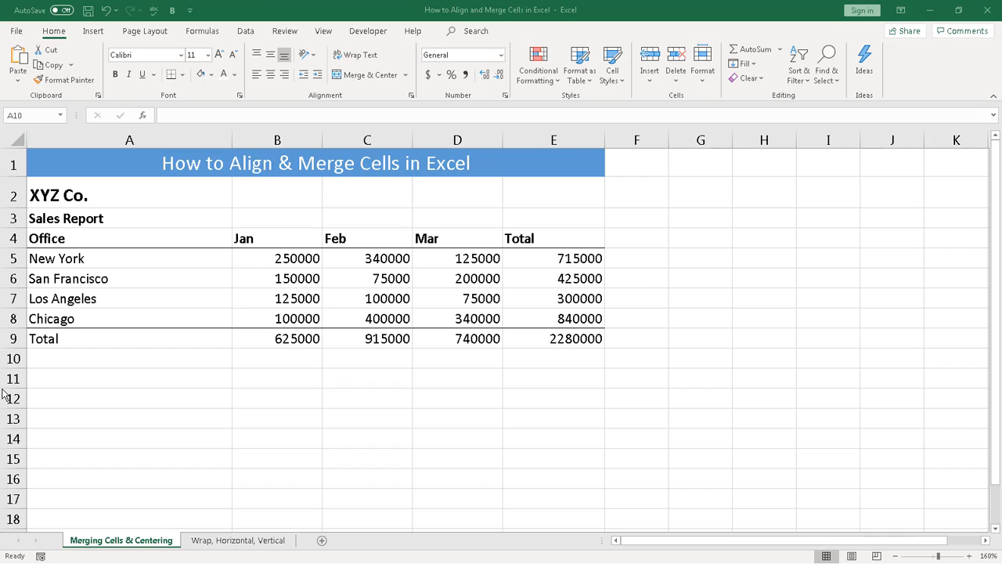
# Step: Try centre and right alignment on the office names A5:A8, then return them to left
pyautogui.click(61, 258)
pyautogui.moveTo(61, 258); pyautogui.dragTo(63, 316)
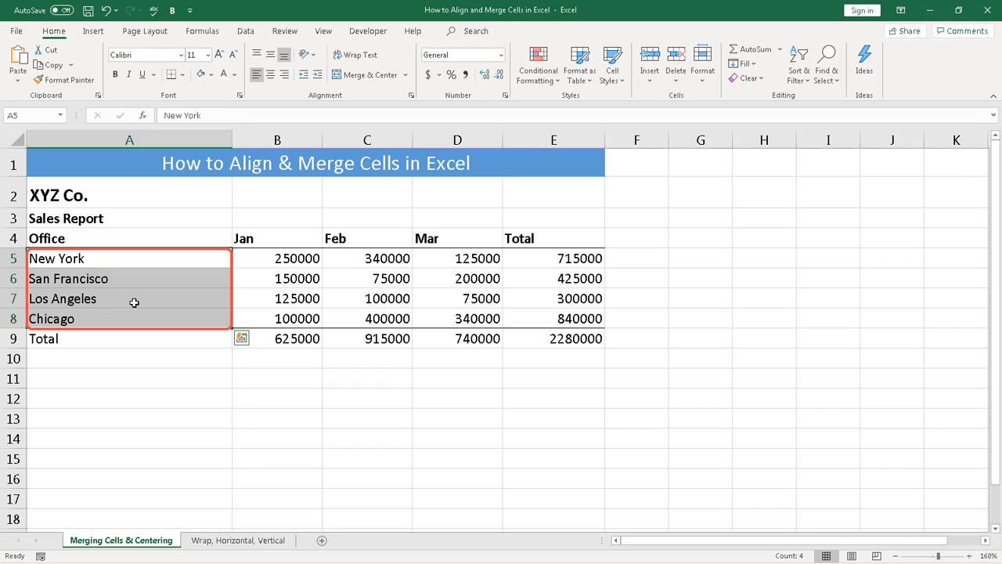
pyautogui.click(270, 75)
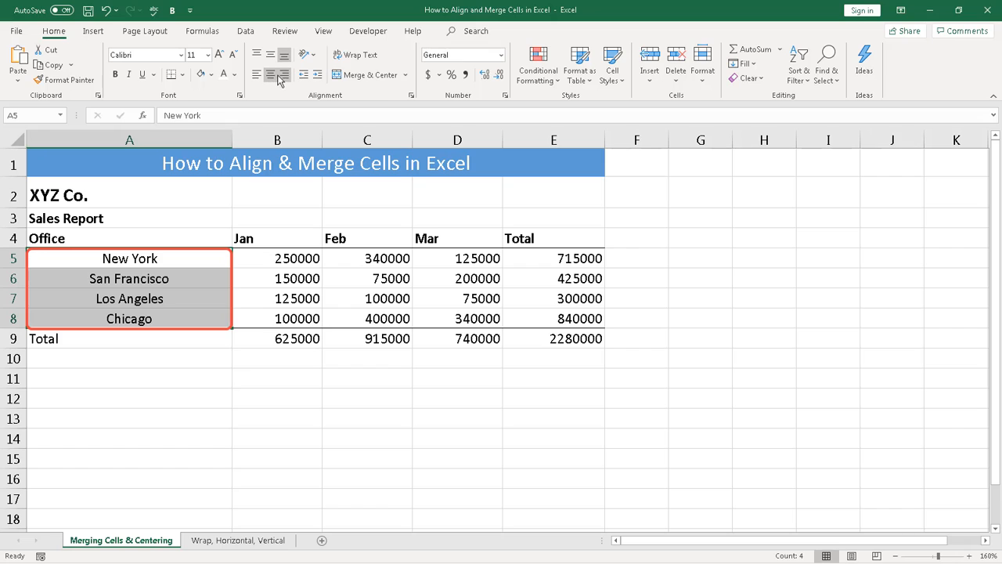
pyautogui.click(285, 76)
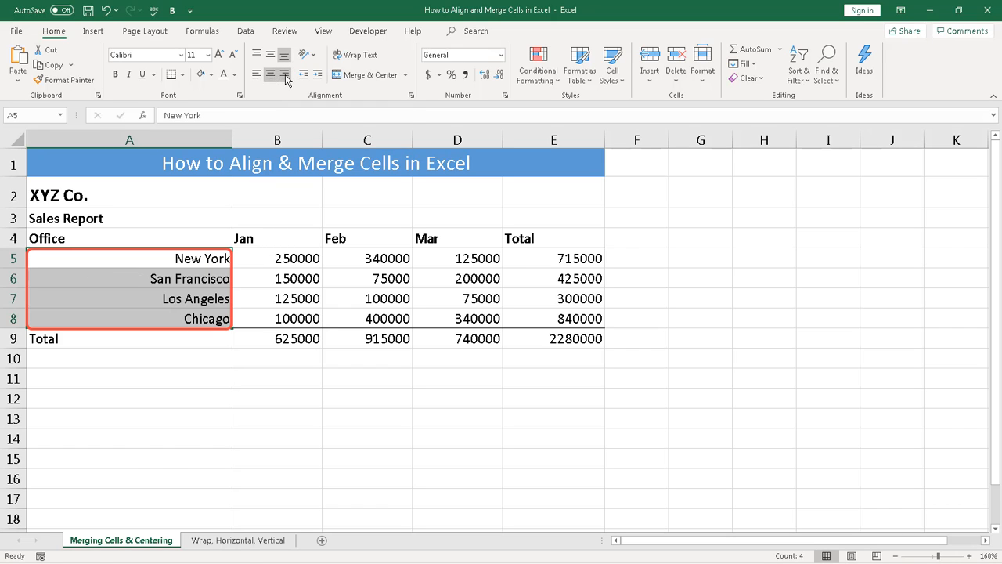
pyautogui.click(256, 77)
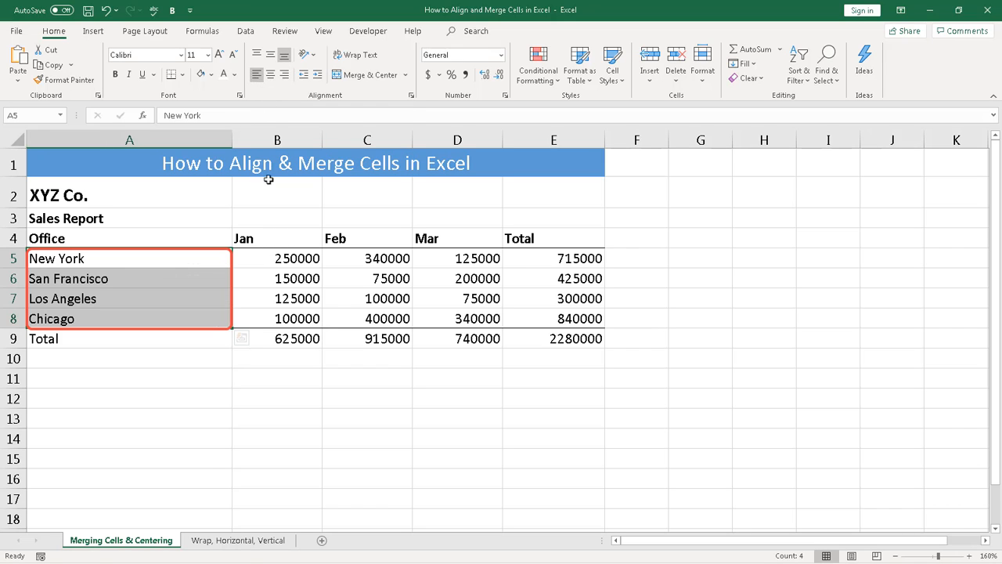
# Step: Try left and right alignment on the January values B5:B8, and view the alignment settings without changes
pyautogui.click(279, 258)
pyautogui.moveTo(279, 258); pyautogui.dragTo(291, 316)
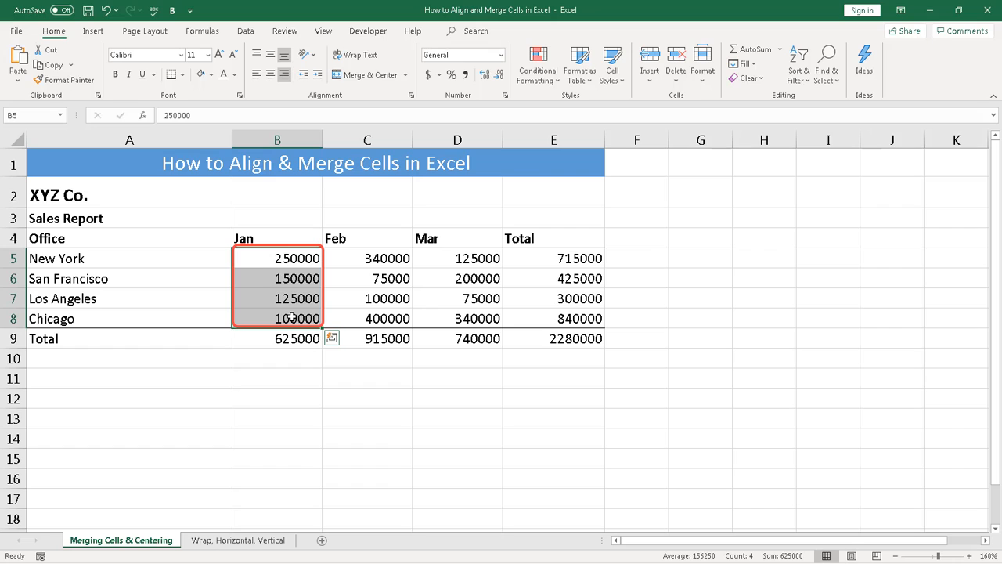
pyautogui.click(255, 78)
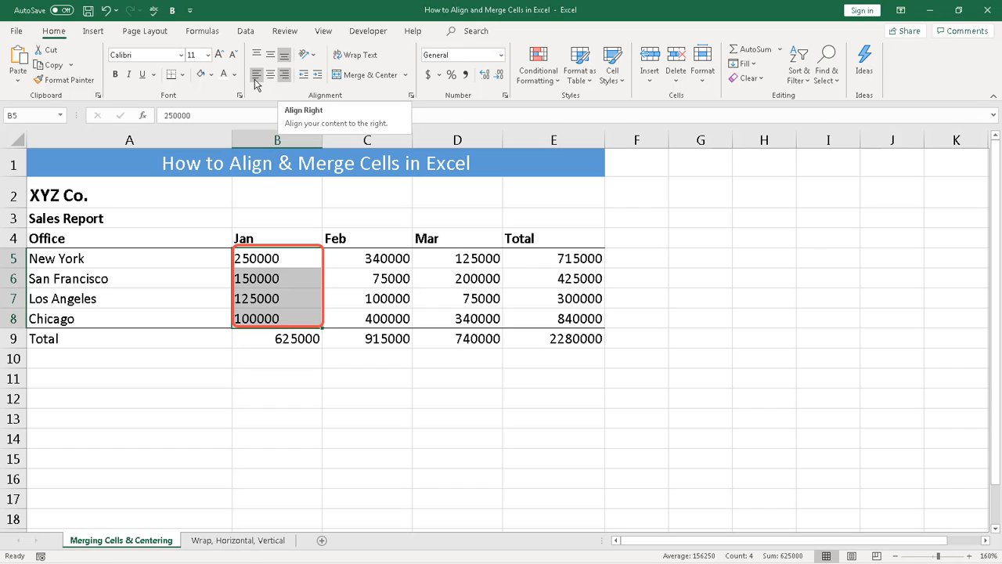
pyautogui.click(285, 74)
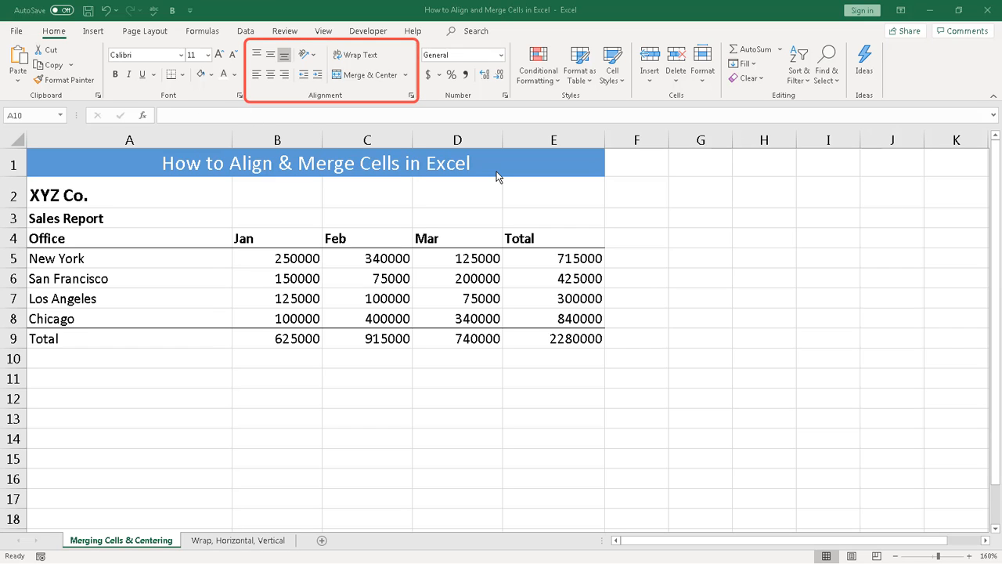
pyautogui.click(255, 77)
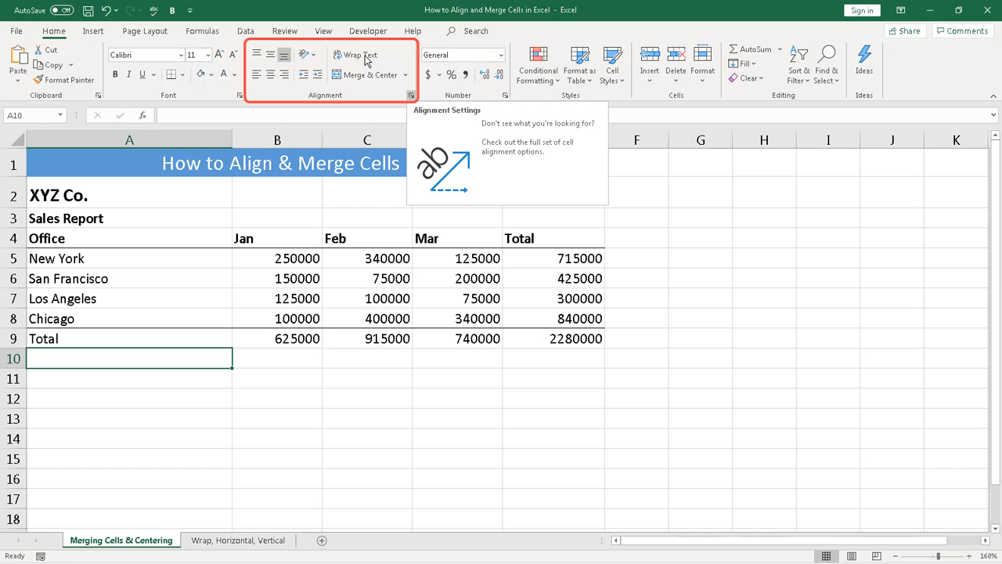
pyautogui.click(411, 94)
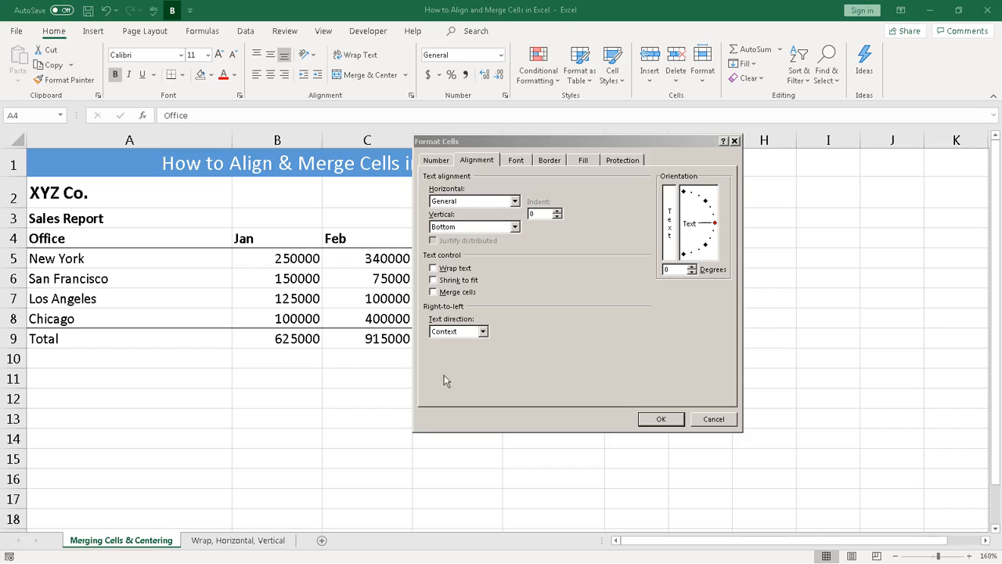
pyautogui.click(660, 421)
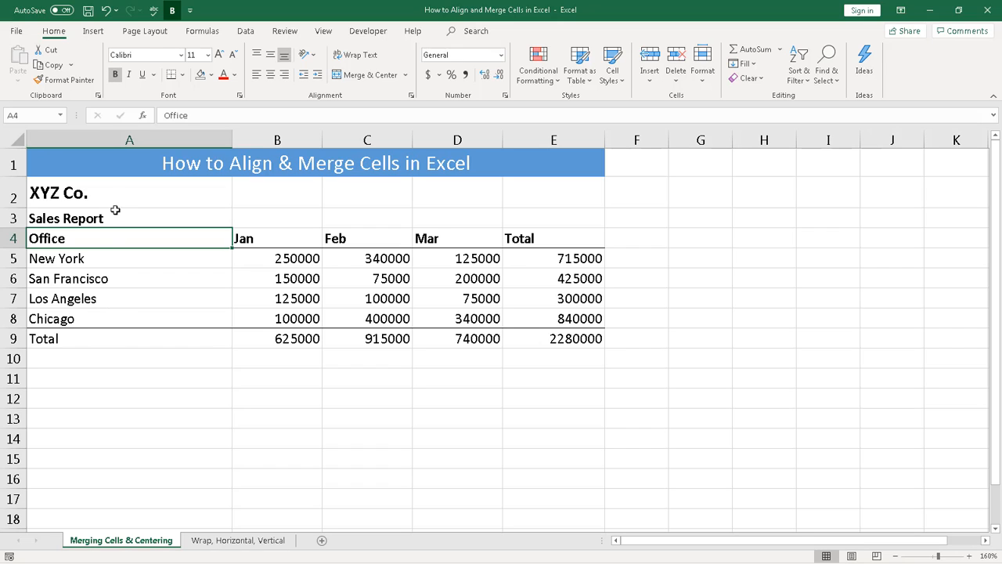
# Step: Merge and centre XYZ Co. across A2:E2
pyautogui.click(114, 193)
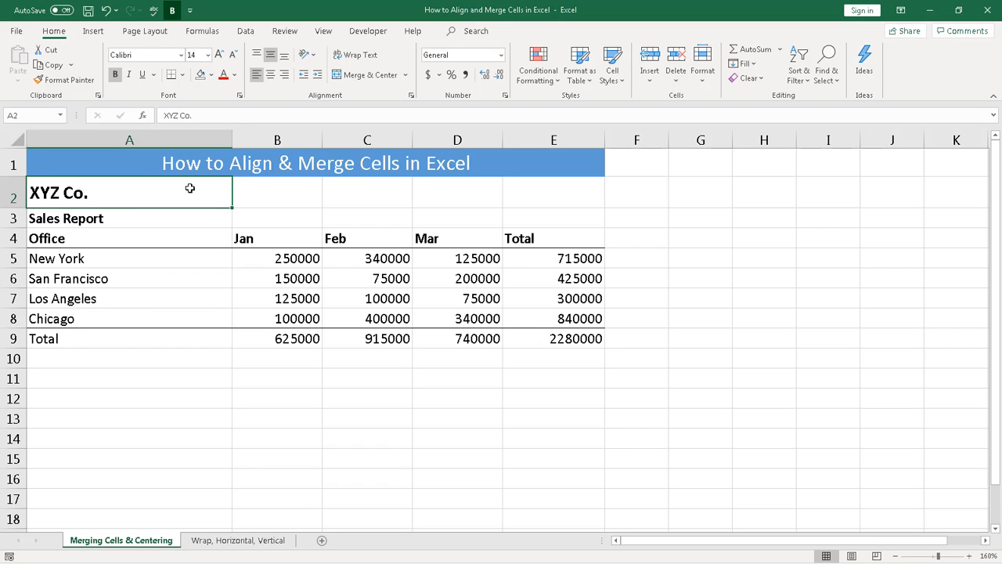
pyautogui.moveTo(189, 188); pyautogui.dragTo(524, 191)
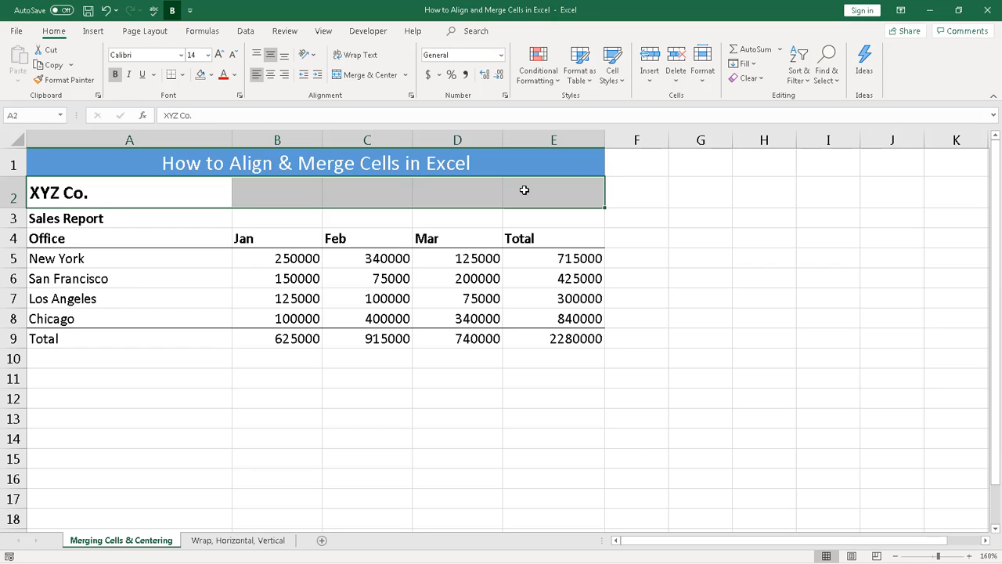
pyautogui.click(406, 76)
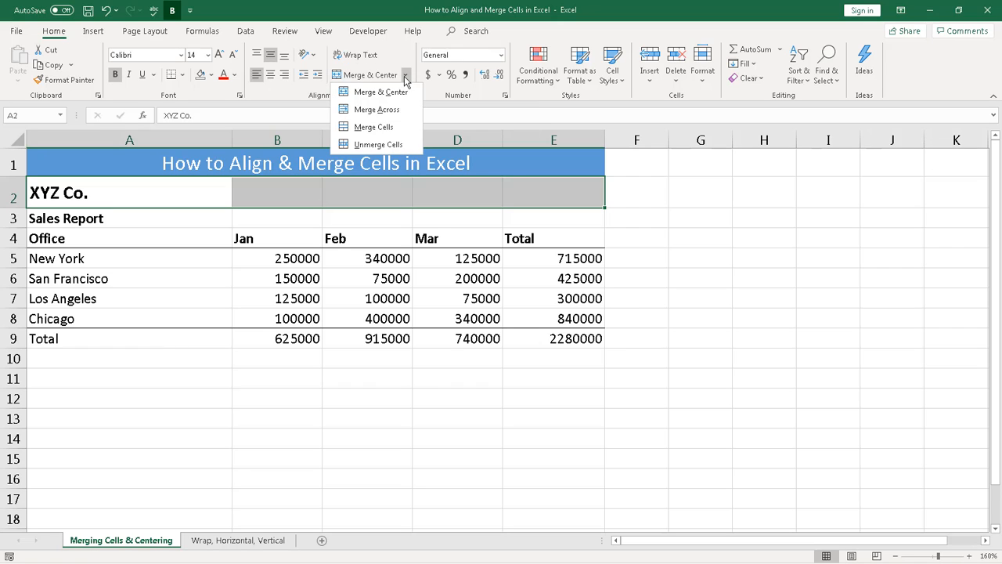
pyautogui.click(394, 92)
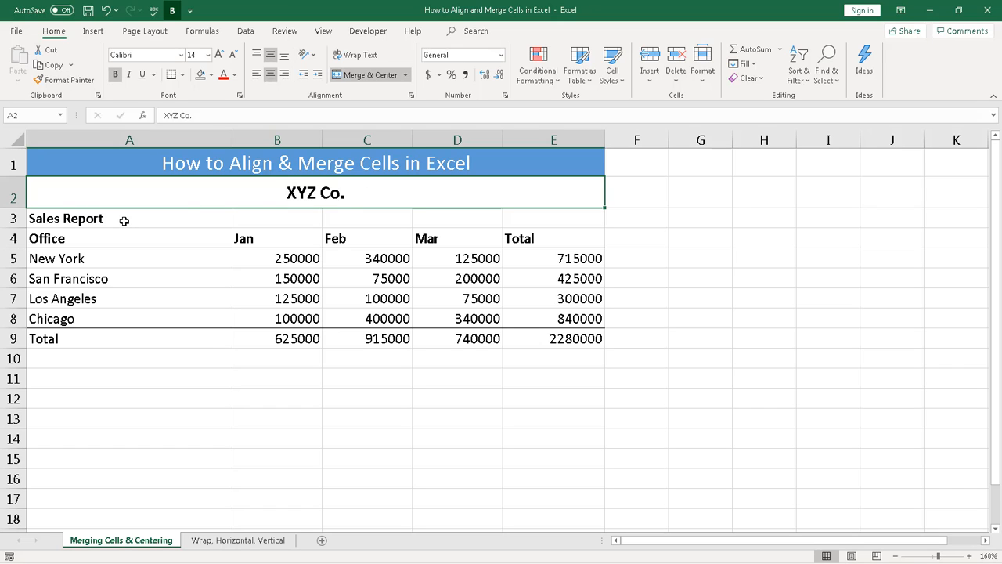
# Step: Merge and centre Sales Report across A3:E3
pyautogui.moveTo(123, 221); pyautogui.dragTo(530, 225)
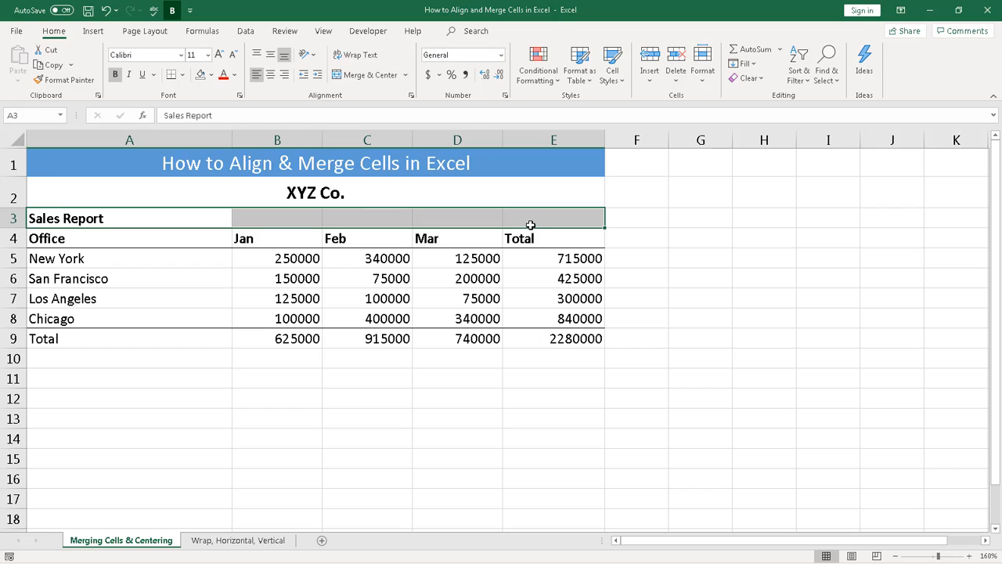
pyautogui.click(406, 75)
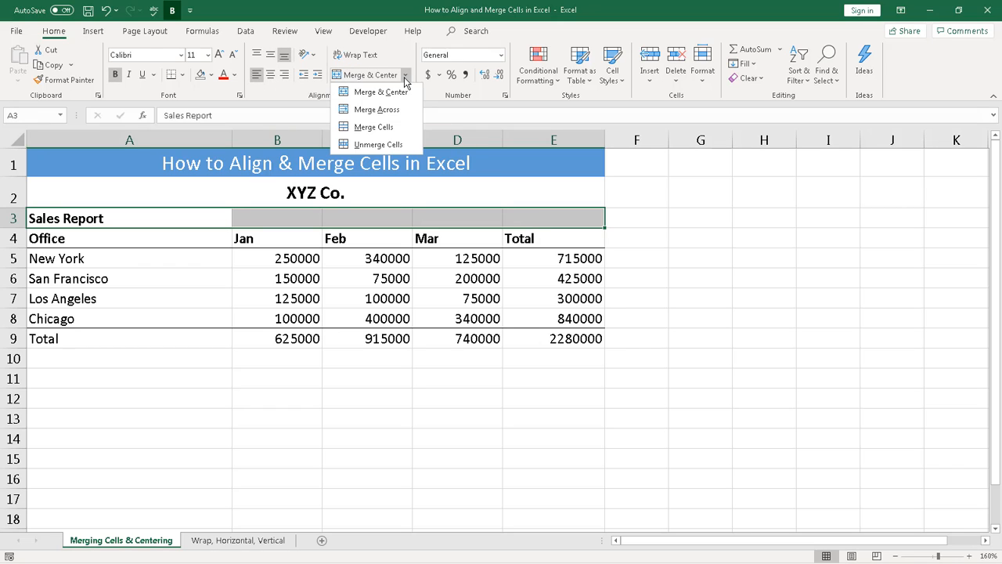
pyautogui.click(396, 91)
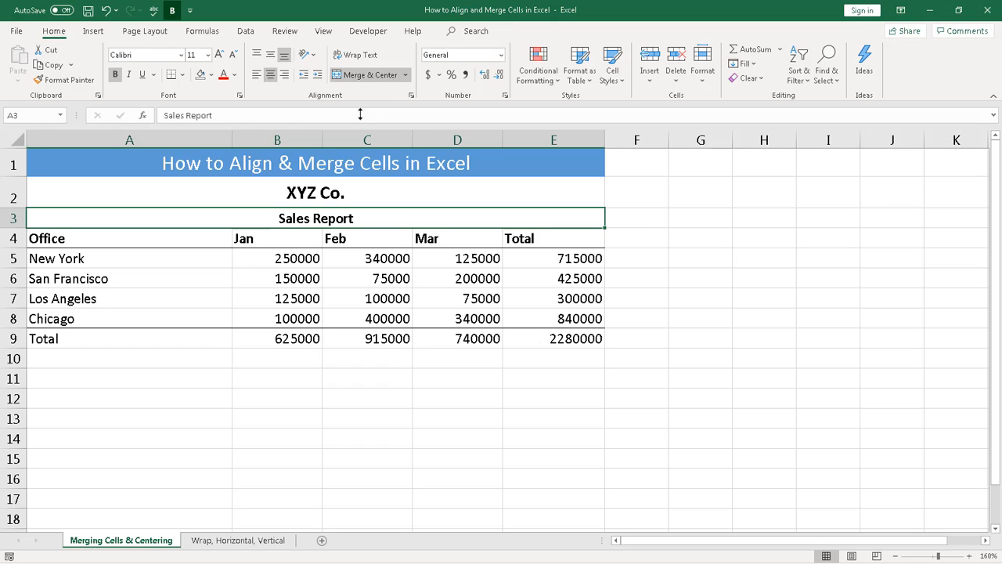
# Step: Fill both title rows A2:E3 with light grey
pyautogui.moveTo(244, 192); pyautogui.dragTo(254, 218)
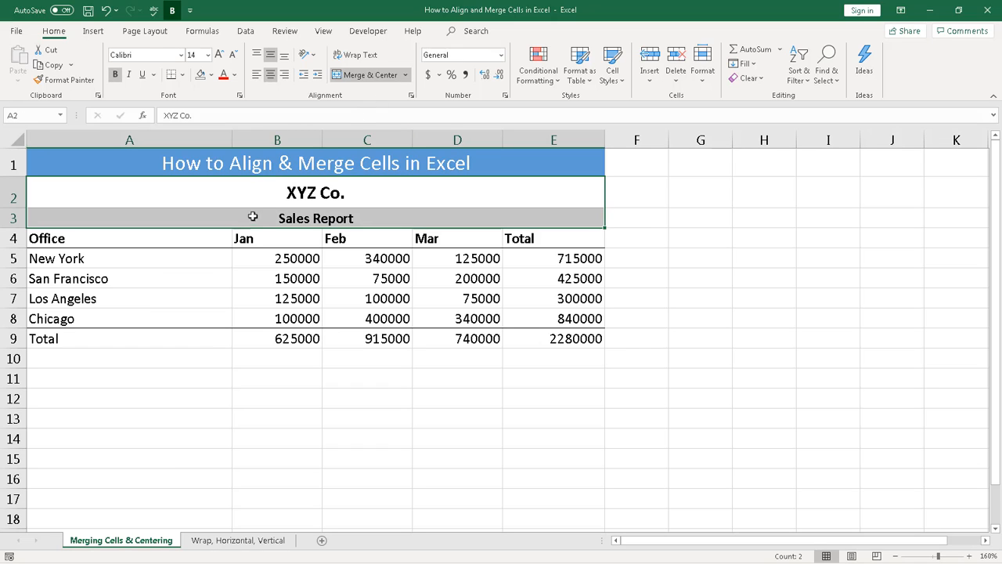
pyautogui.click(210, 74)
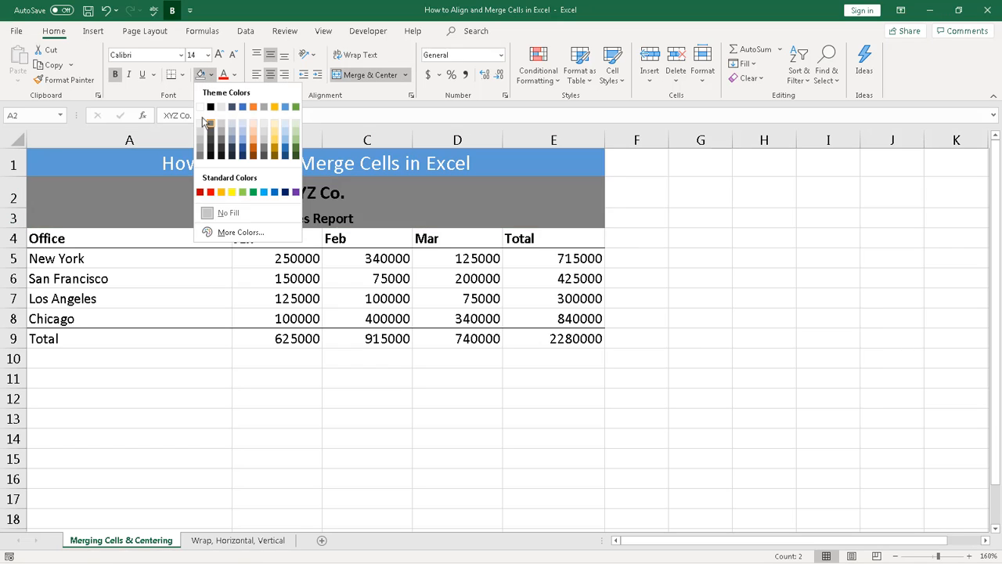
pyautogui.click(201, 118)
pyautogui.click(228, 260)
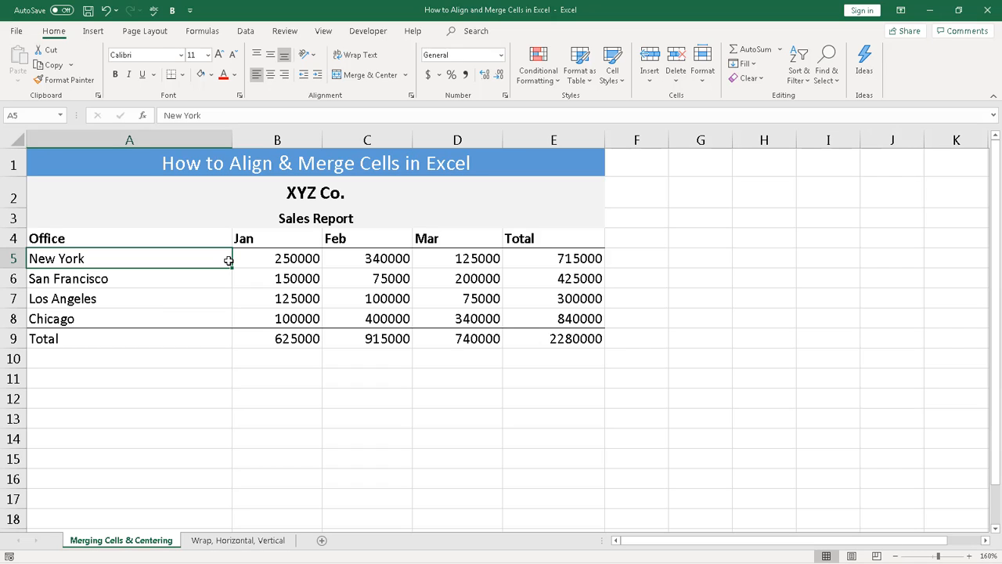
# Step: Centre the column headers Jan through Total in B4:E4
pyautogui.click(262, 238)
pyautogui.moveTo(258, 238); pyautogui.dragTo(528, 242)
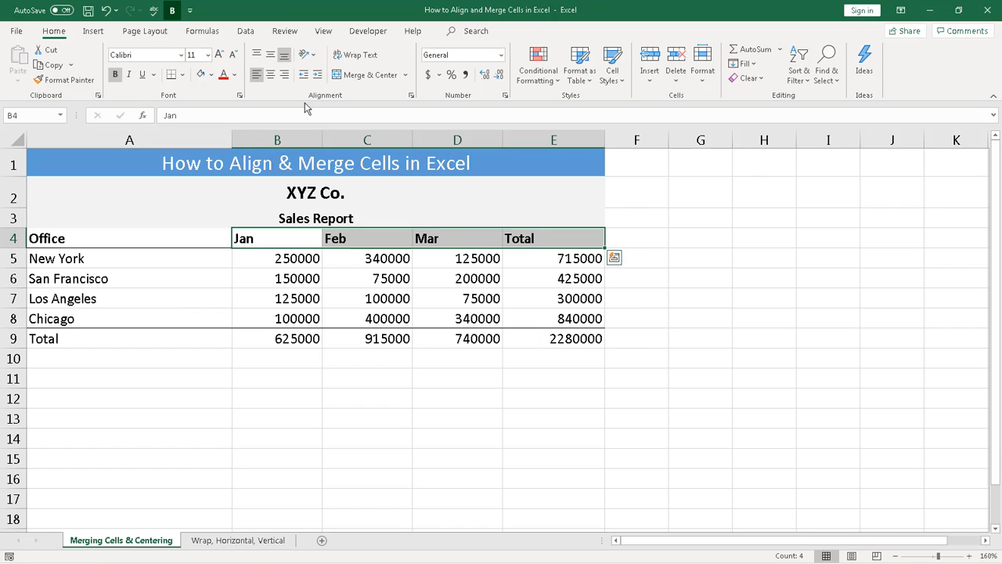
pyautogui.click(270, 75)
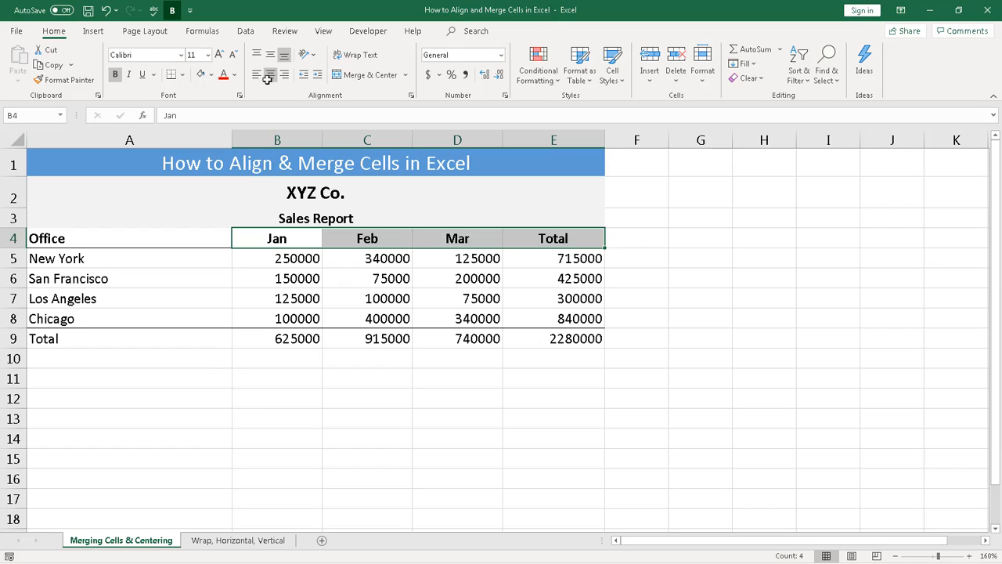
# Step: Indent the Total label in A9 two steps
pyautogui.click(101, 340)
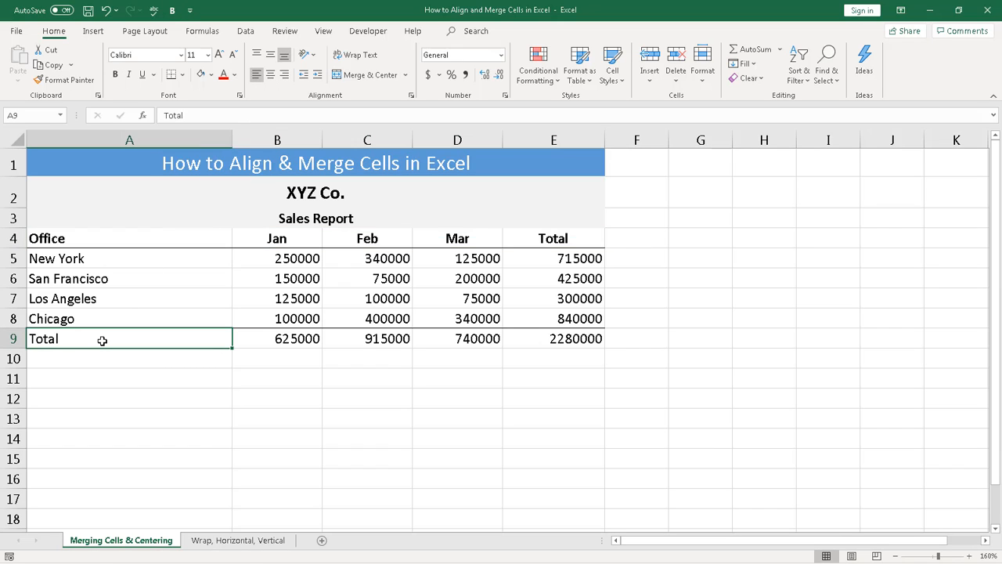
pyautogui.click(318, 75)
pyautogui.click(318, 75)
# Step: Format B5:E8 in Comma Style without decimals, e.g. 250,000
pyautogui.click(276, 379)
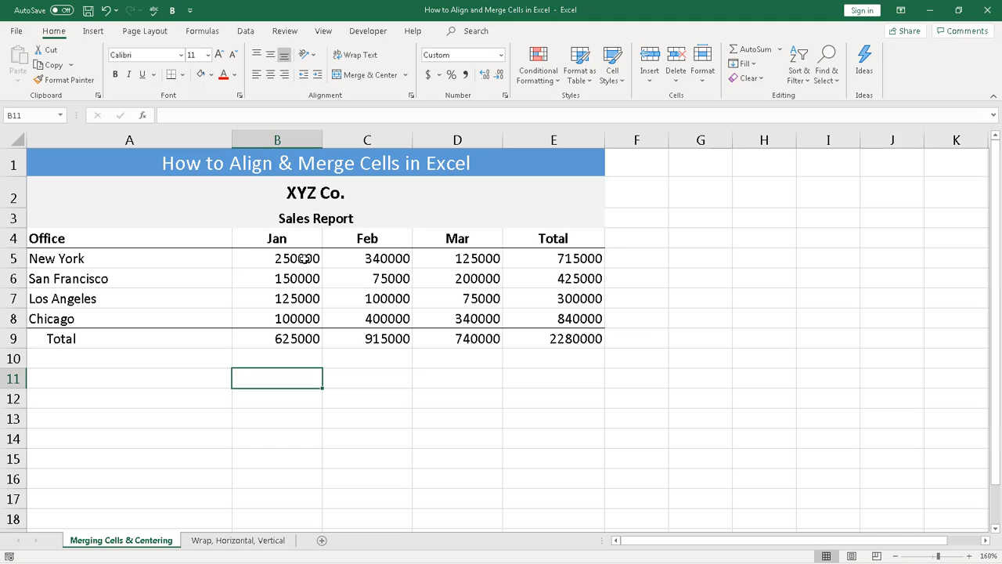
pyautogui.moveTo(304, 259); pyautogui.dragTo(570, 314)
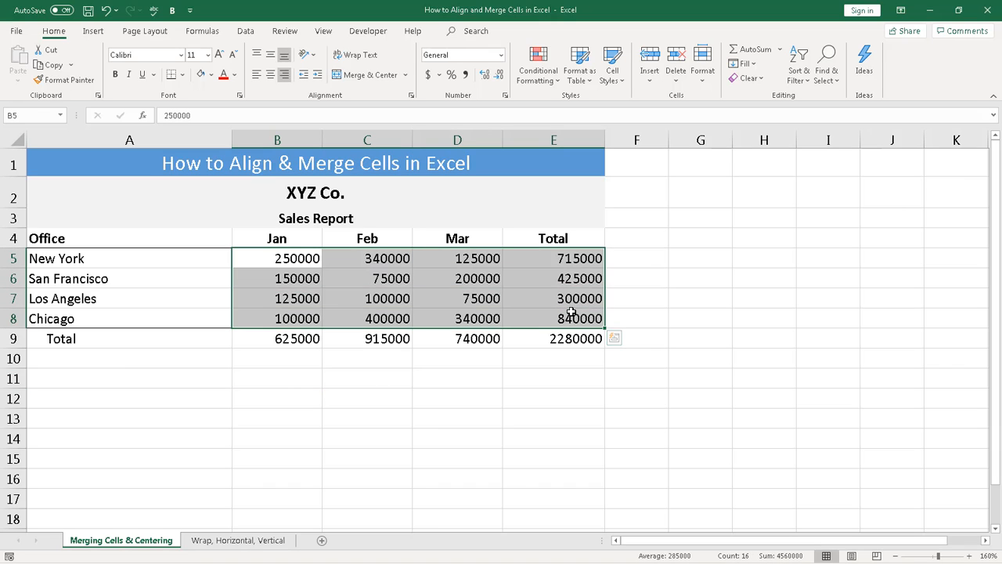
pyautogui.click(465, 76)
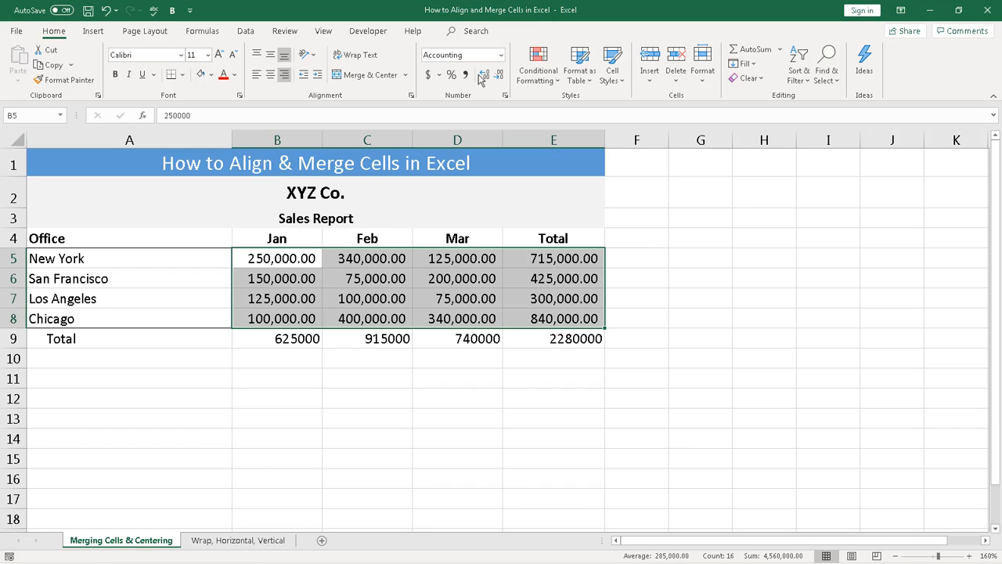
pyautogui.click(499, 75)
pyautogui.click(499, 75)
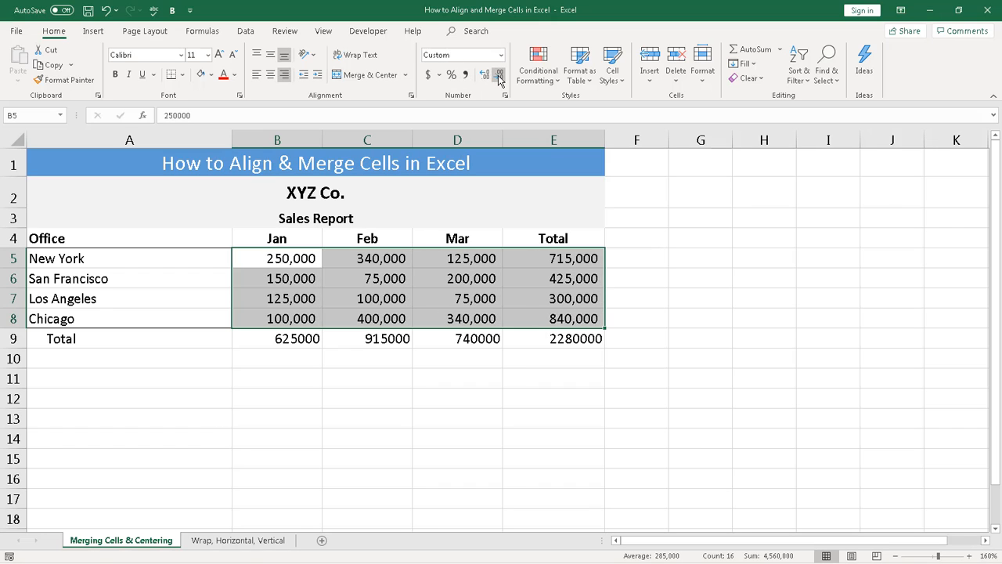
pyautogui.click(318, 393)
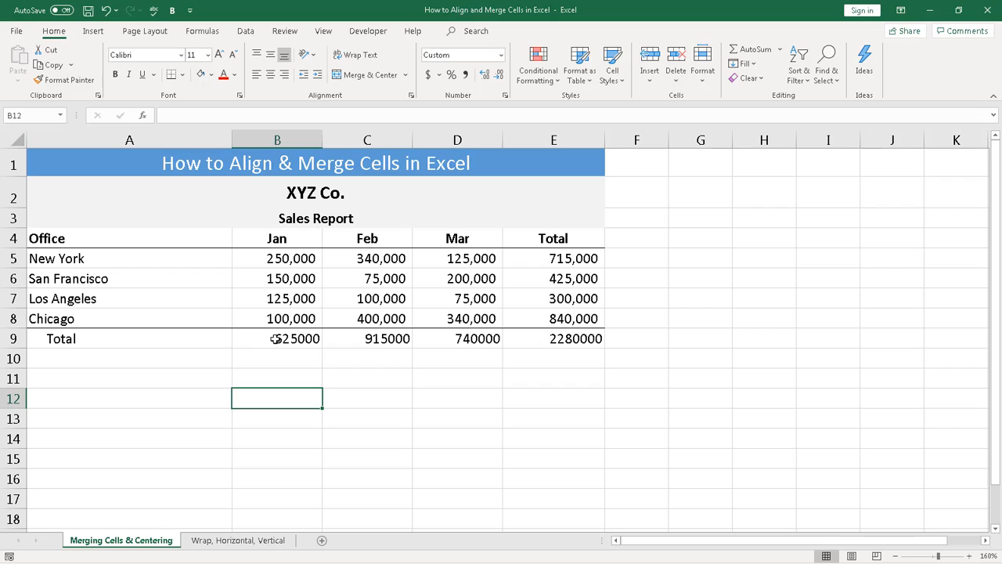
pyautogui.moveTo(276, 338); pyautogui.dragTo(546, 343)
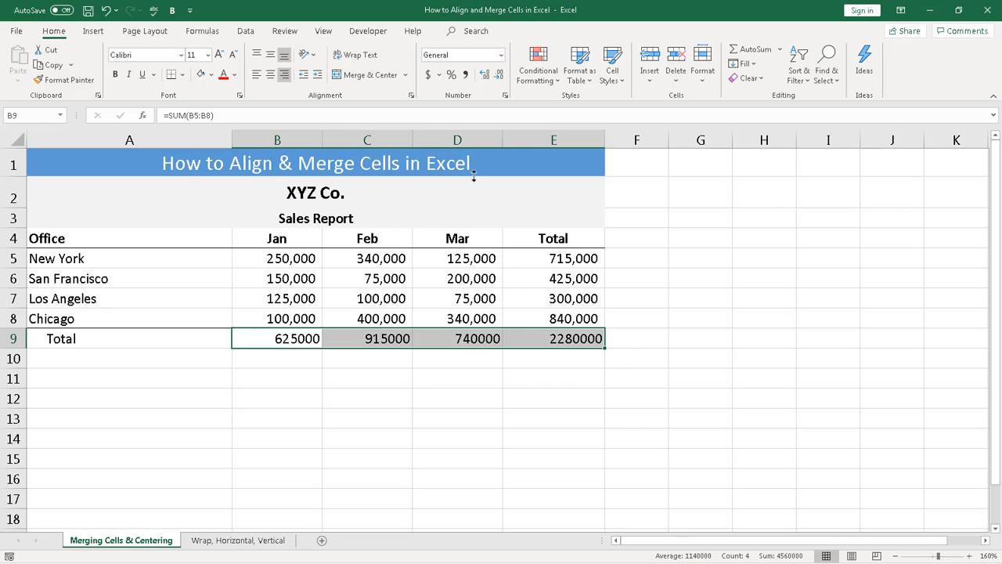
# Step: Apply accounting format with no decimals to totals B9:E9, e.g. $ 2,280,000
pyautogui.click(429, 75)
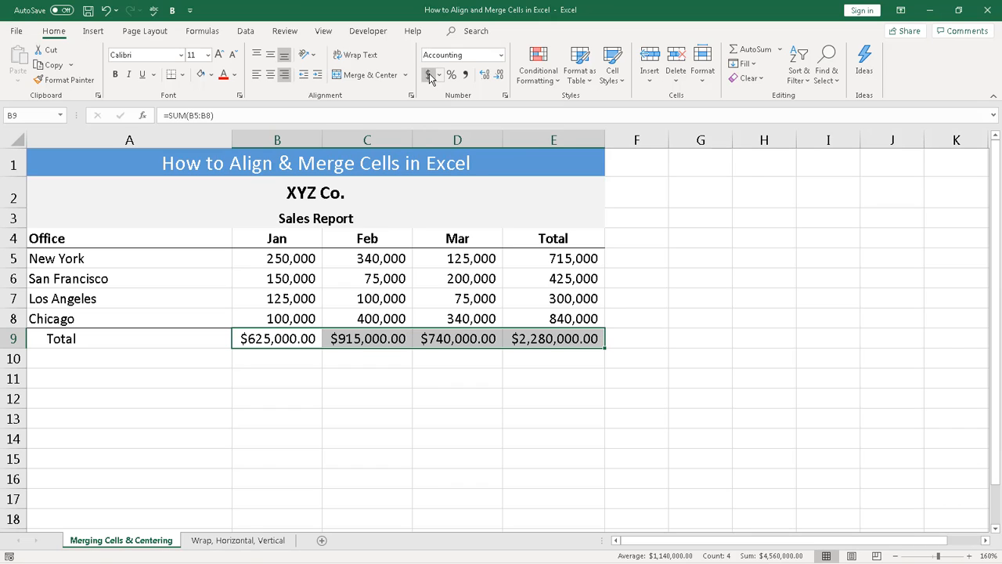
pyautogui.click(501, 76)
pyautogui.click(500, 76)
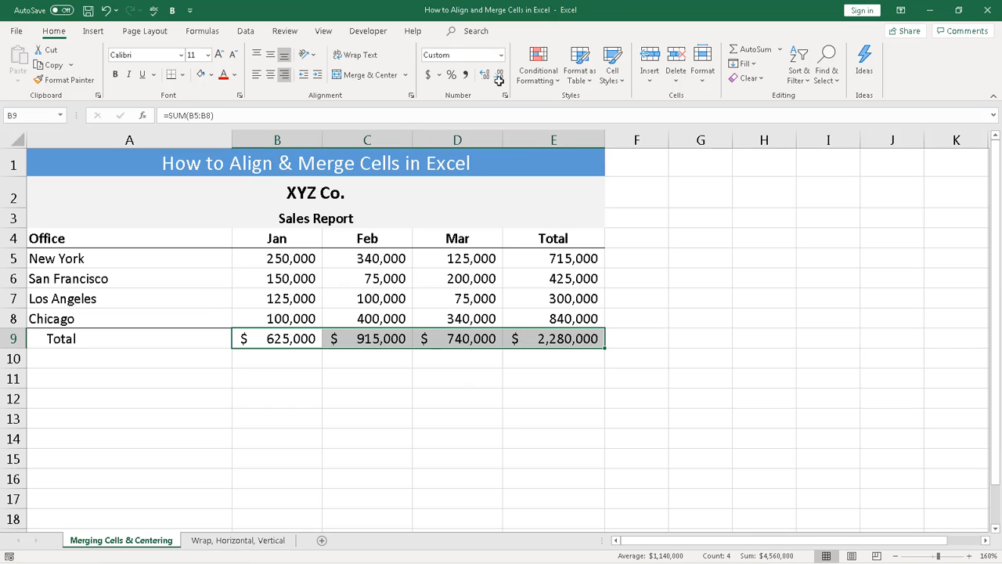
pyautogui.click(329, 400)
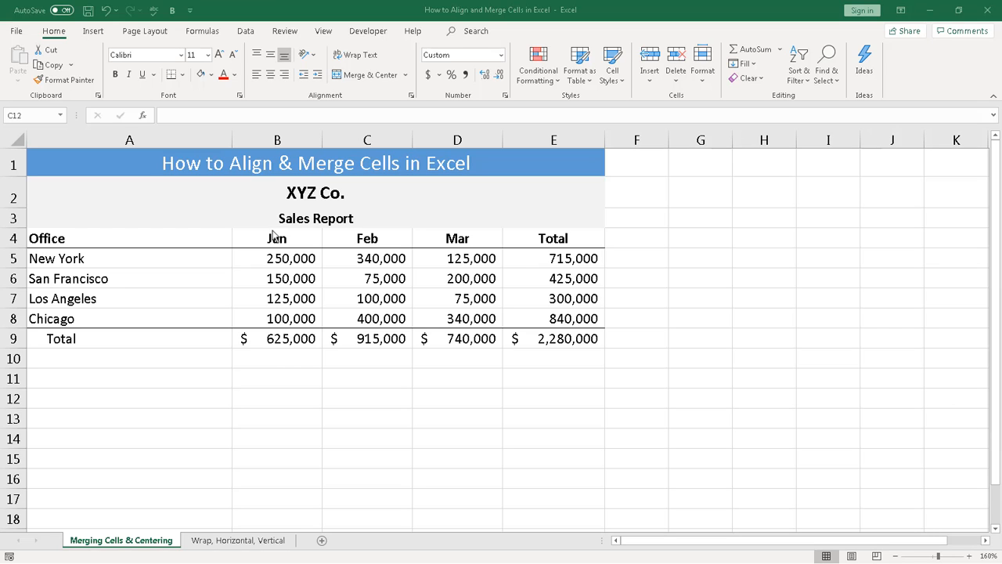
pyautogui.click(280, 238)
pyautogui.moveTo(281, 238); pyautogui.dragTo(533, 226)
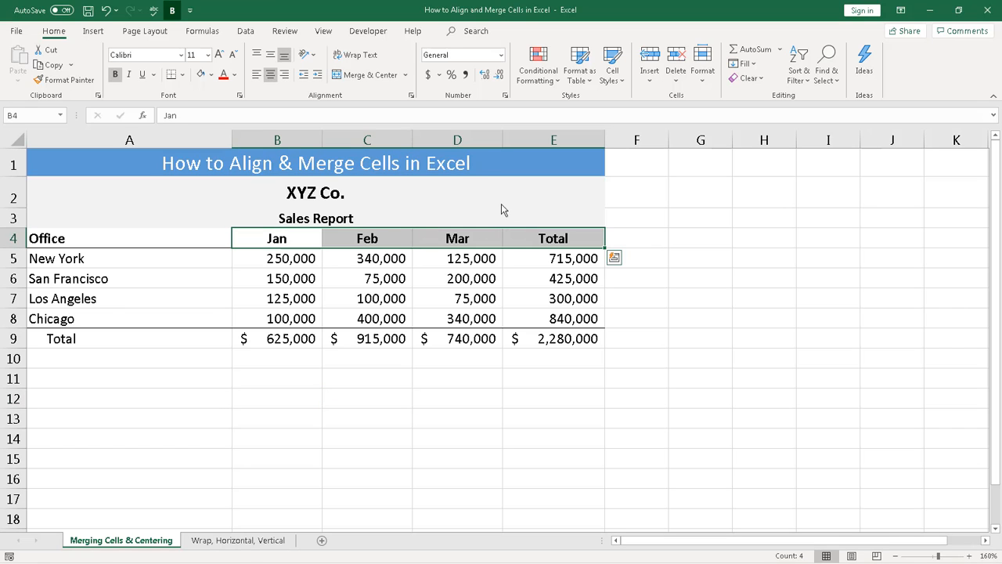
pyautogui.click(312, 56)
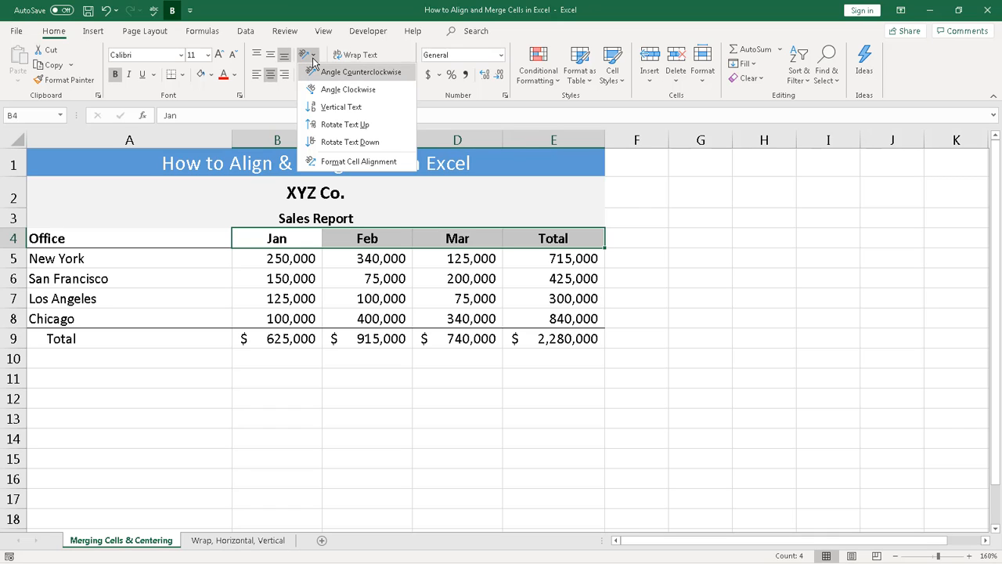
pyautogui.click(321, 75)
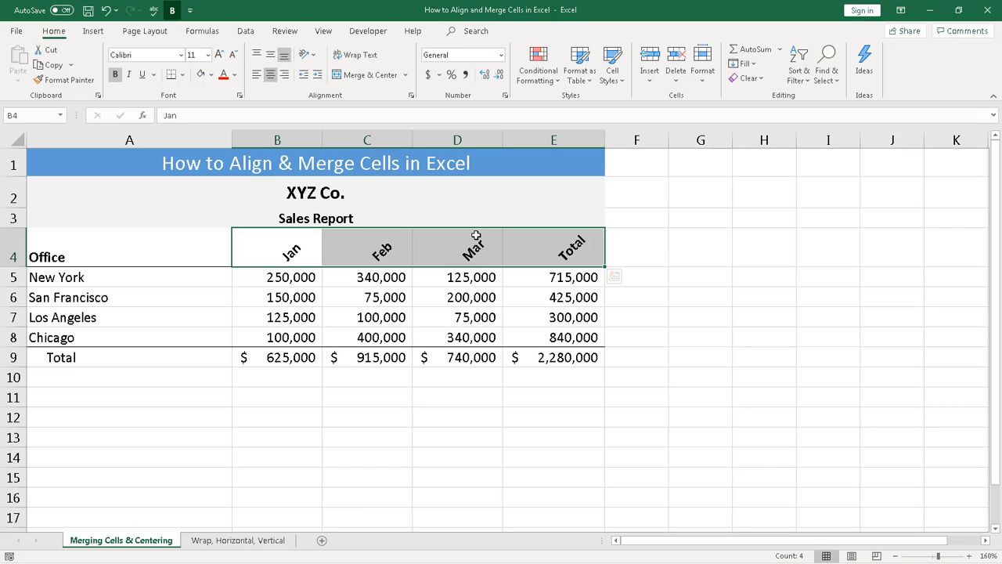
pyautogui.click(313, 60)
pyautogui.click(321, 73)
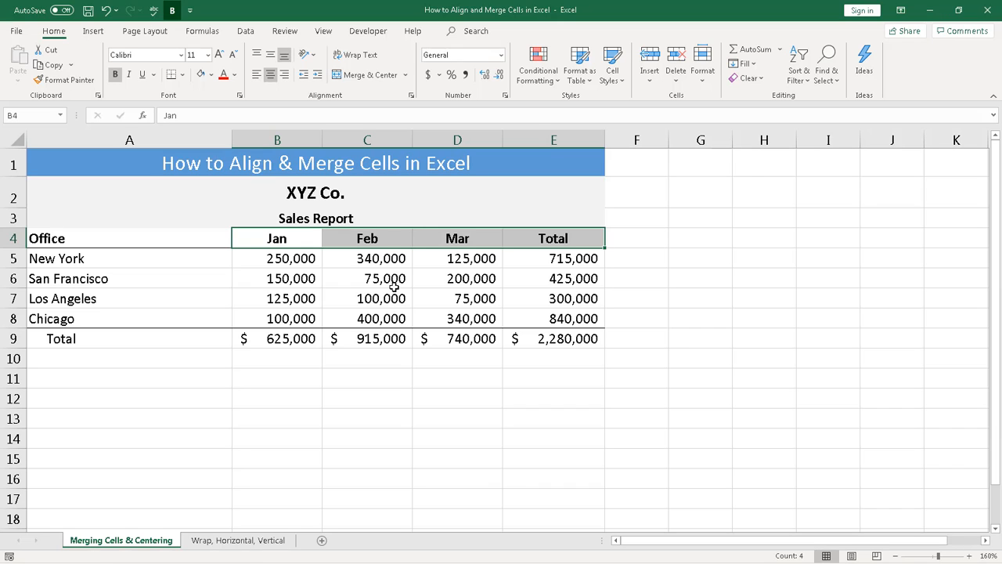
# Step: On the Wrap, Horizontal, Vertical sheet, turn on Wrap Text for the paragraph in A2
pyautogui.click(248, 540)
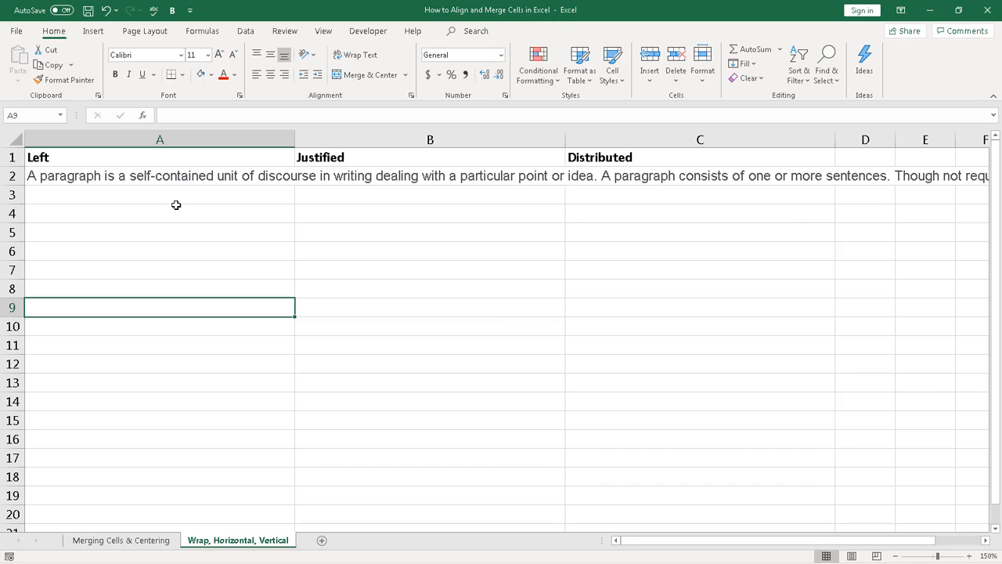
pyautogui.click(140, 179)
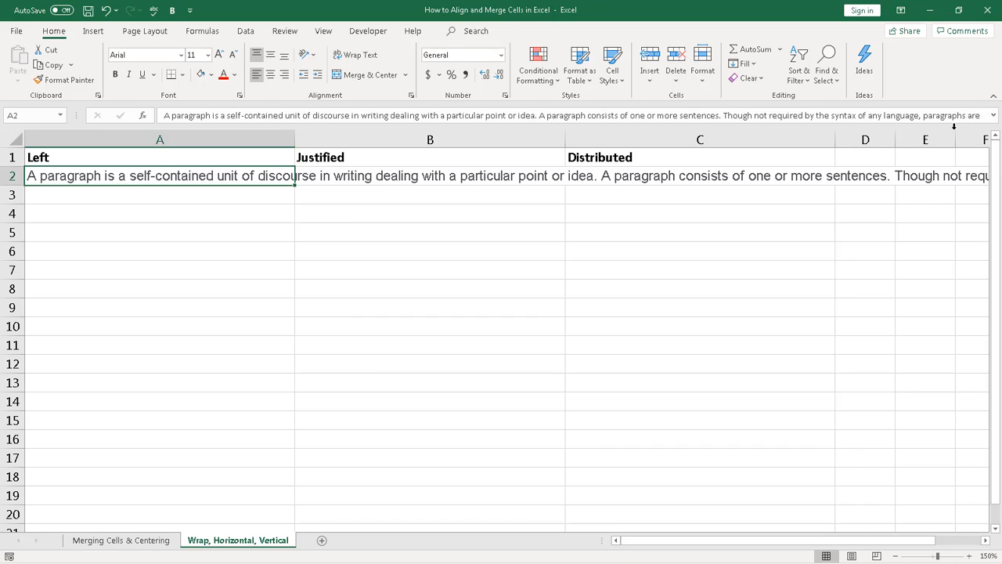
pyautogui.click(134, 279)
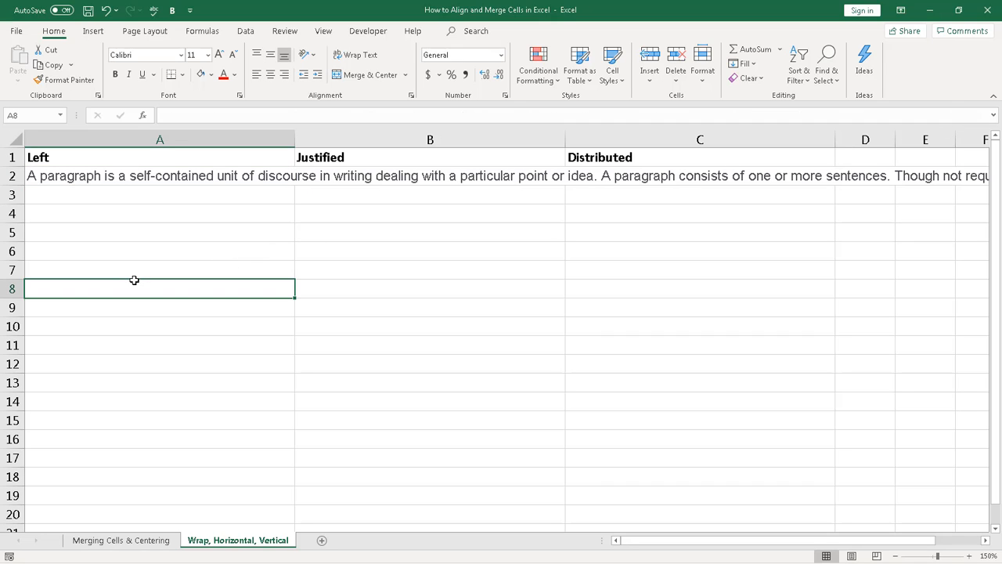
pyautogui.click(114, 179)
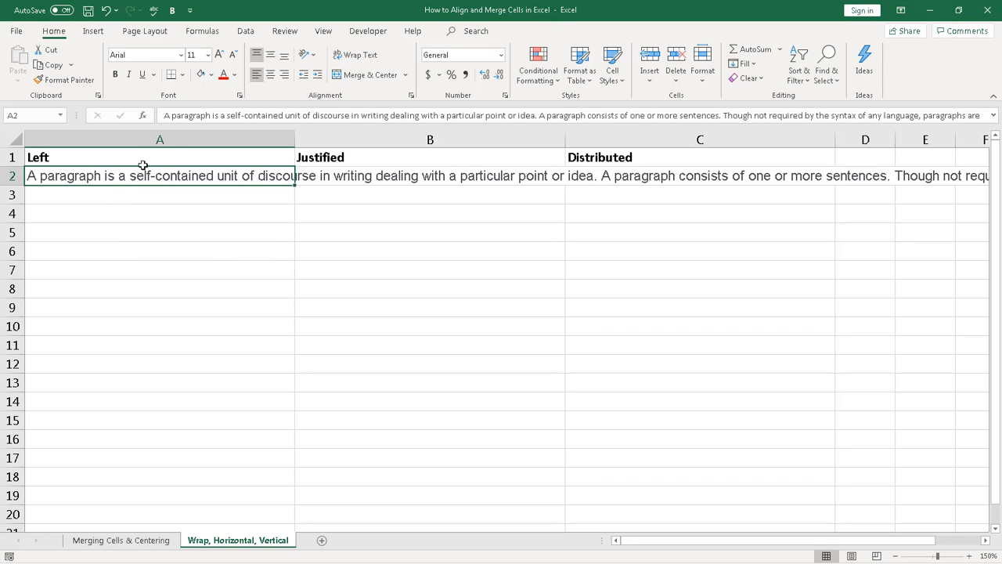
pyautogui.click(361, 63)
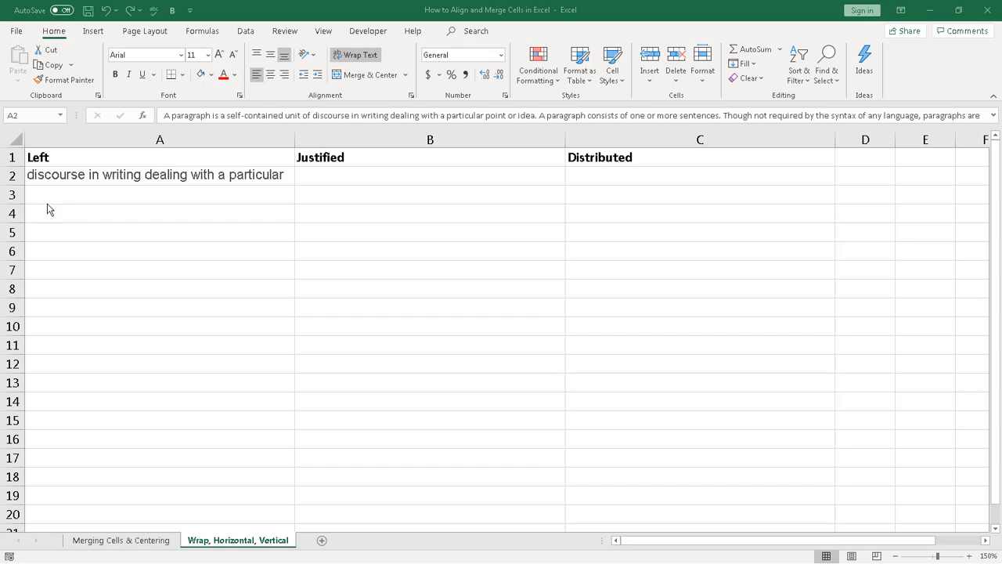
# Step: Drag row 2 much taller and top-align the wrapped paragraph in A2
pyautogui.click(15, 176)
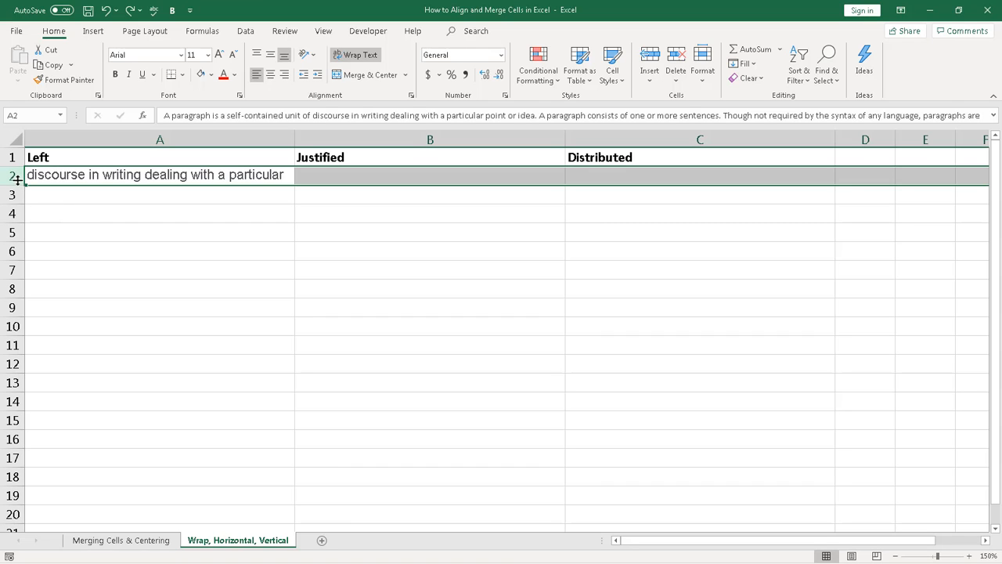
pyautogui.moveTo(17, 185); pyautogui.dragTo(14, 336)
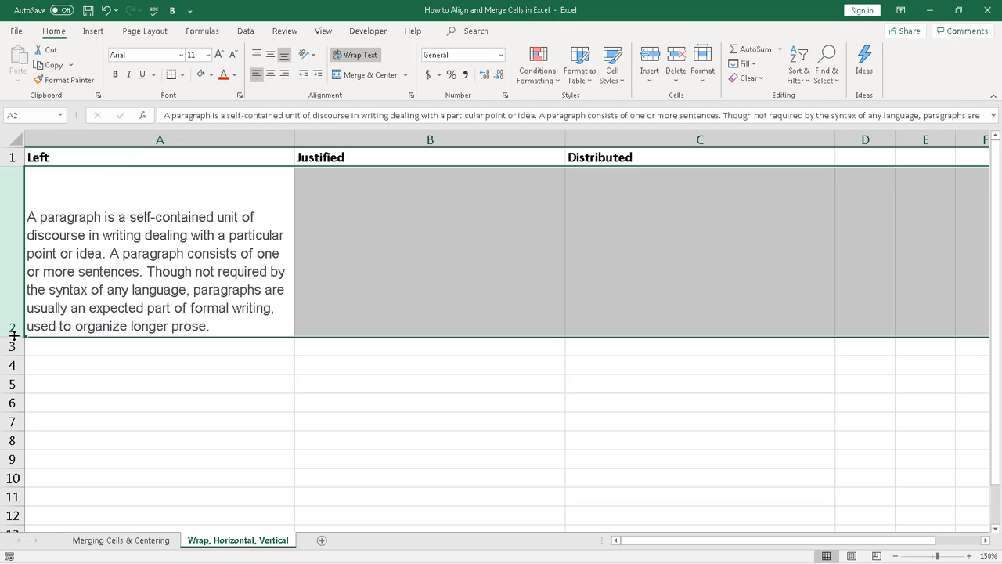
pyautogui.click(118, 241)
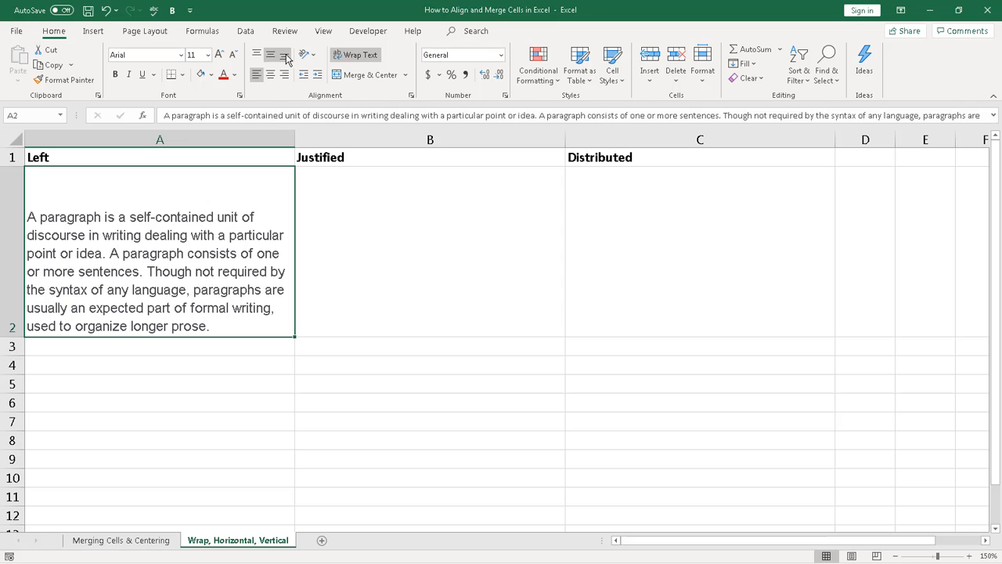
pyautogui.click(257, 55)
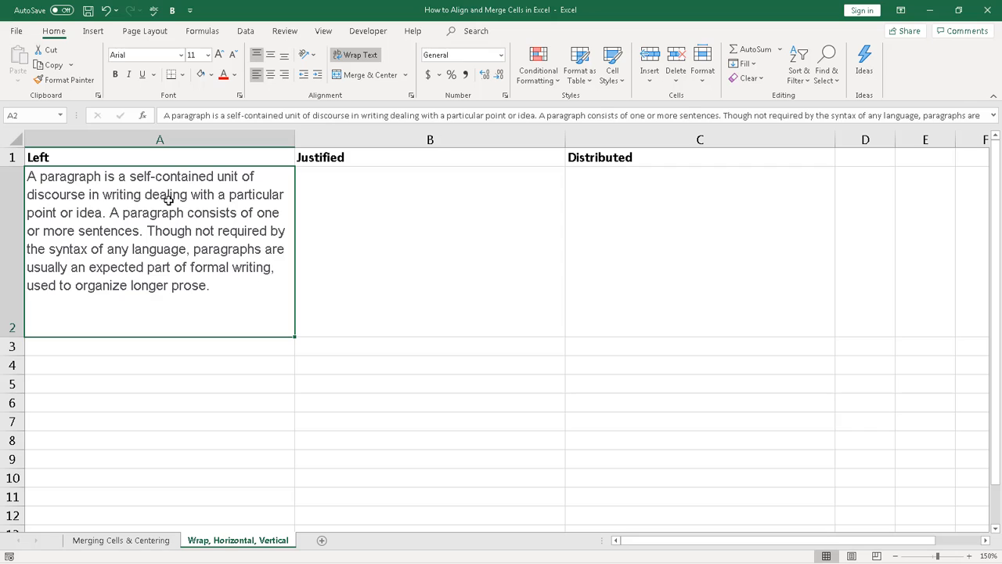
# Step: Copy the paragraph from A2 into B2 under Justified
pyautogui.hotkey('ctrl', 'c')
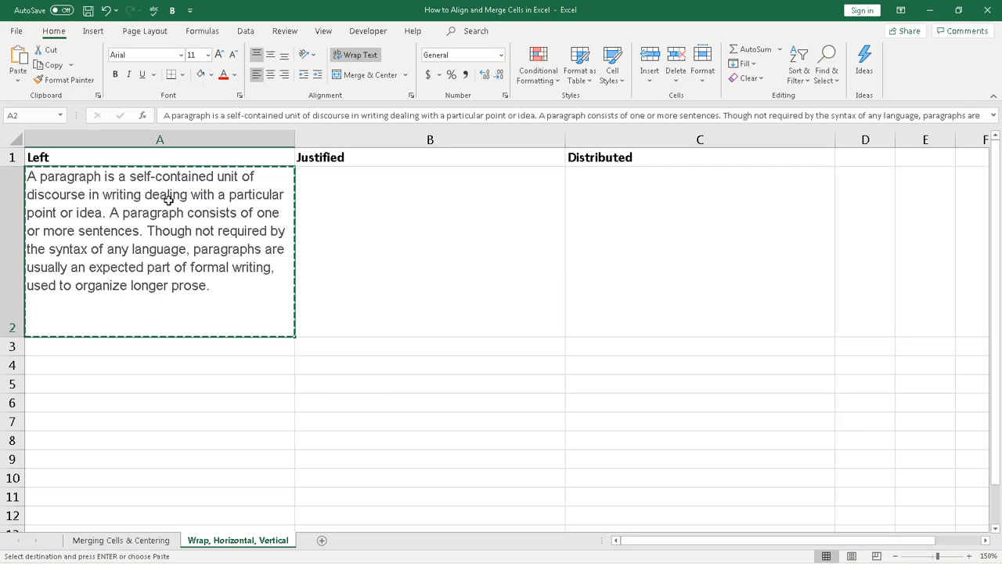
pyautogui.click(393, 222)
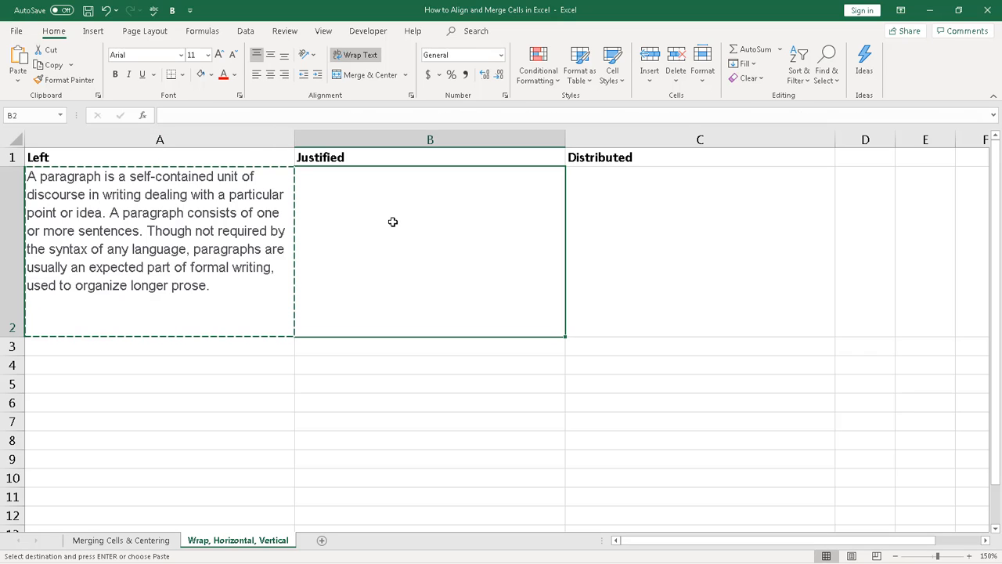
pyautogui.hotkey('ctrl', 'v')
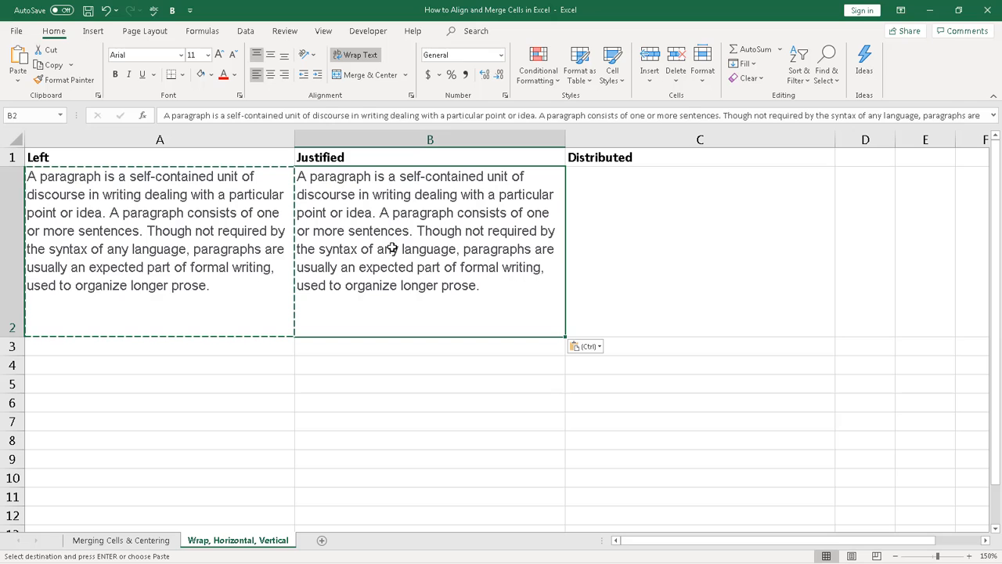
# Step: Set B2's horizontal alignment to Justify in Format Cells
pyautogui.click(411, 95)
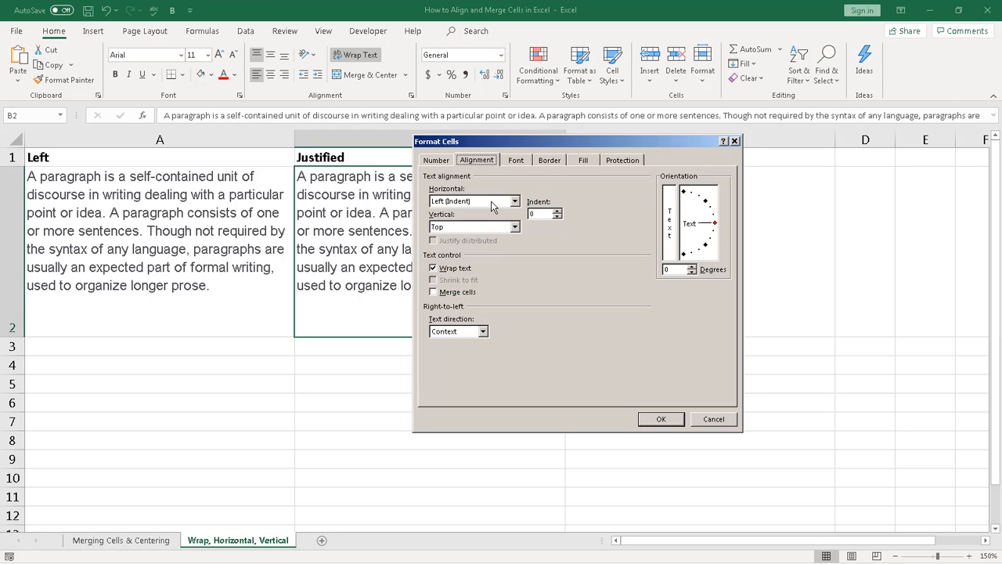
pyautogui.click(515, 202)
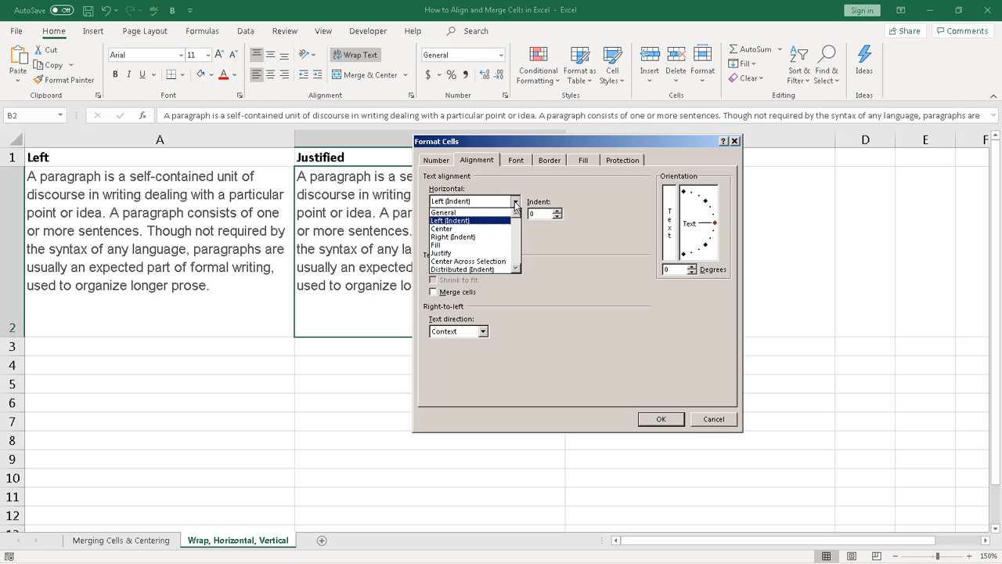
pyautogui.click(472, 253)
pyautogui.click(645, 421)
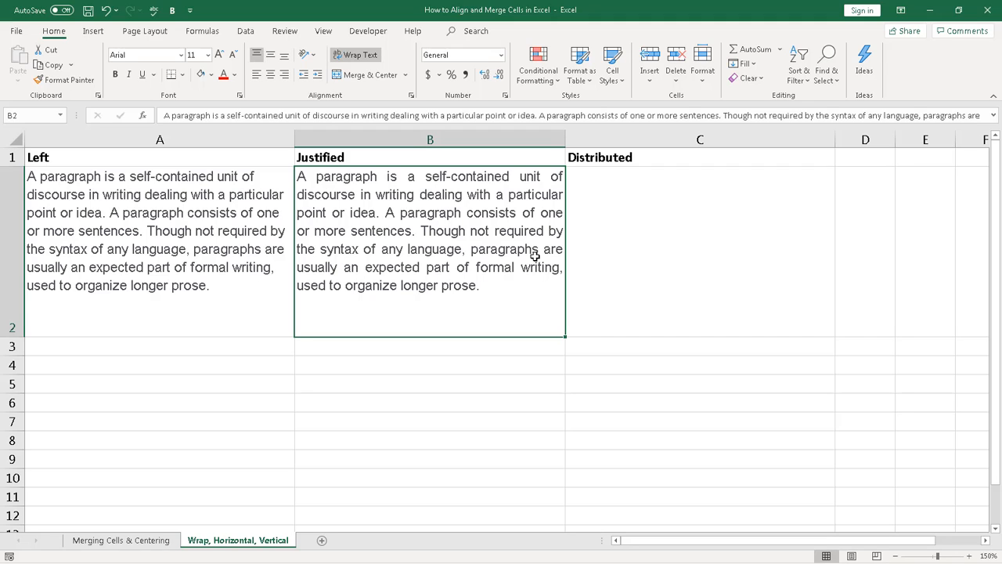
pyautogui.hotkey('ctrl', 'c')
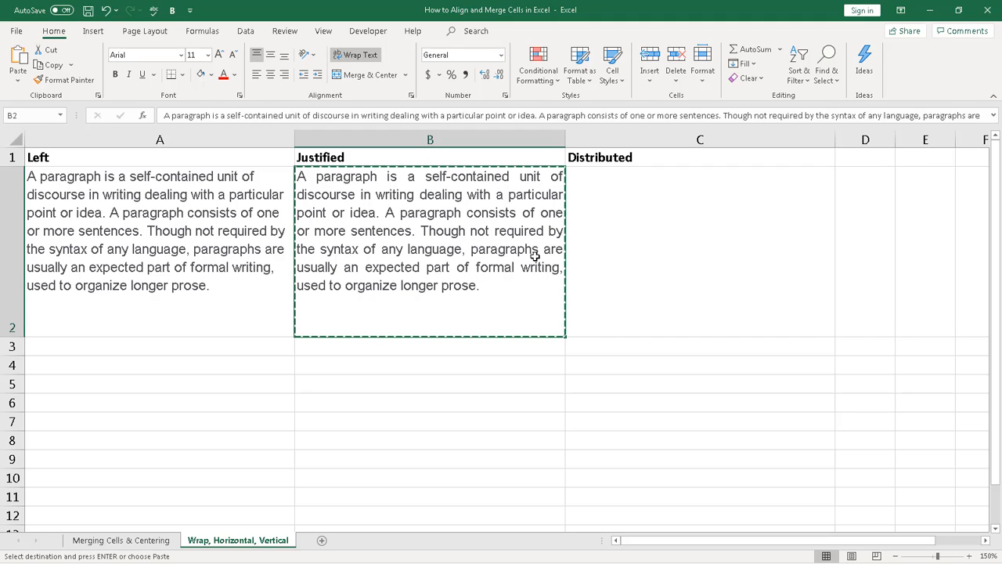
# Step: Paste the paragraph into C2 and set its horizontal alignment to Distributed (Indent)
pyautogui.click(653, 242)
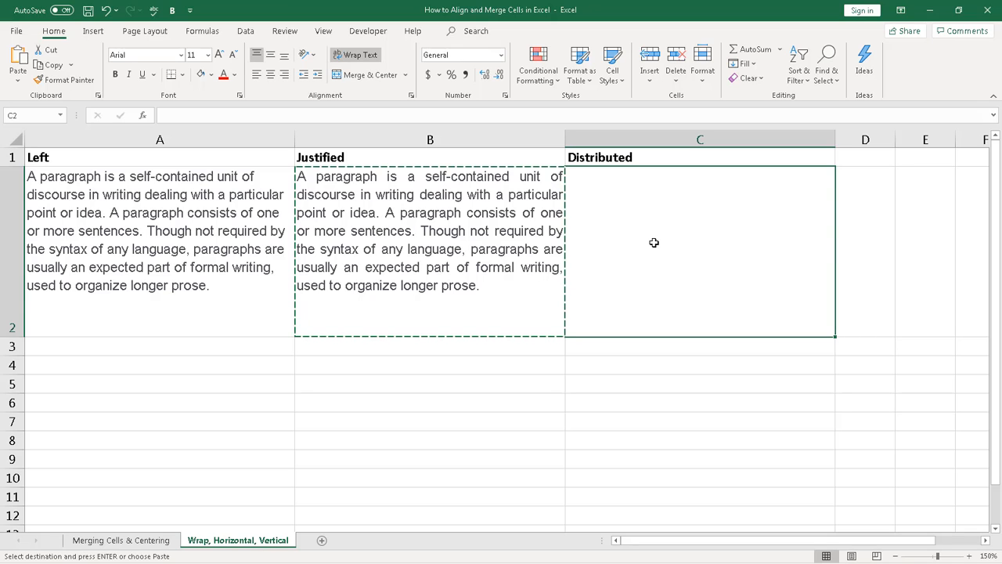
pyautogui.hotkey('ctrl', 'v')
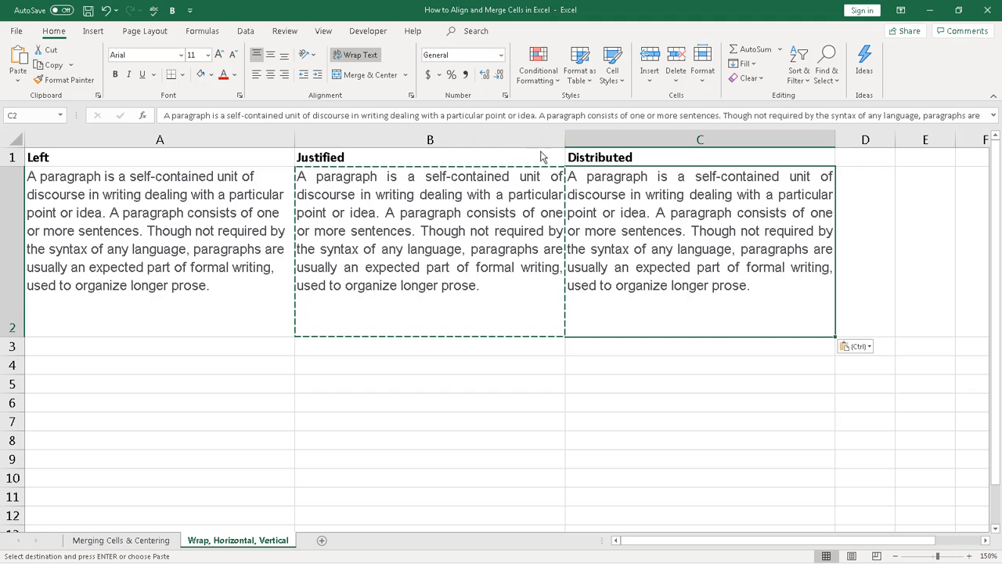
pyautogui.click(411, 95)
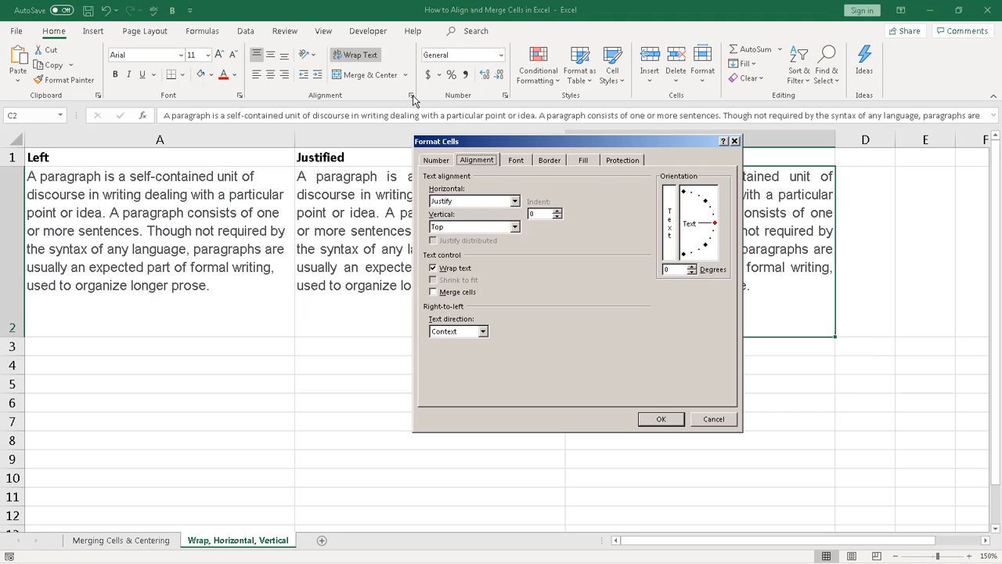
pyautogui.click(514, 202)
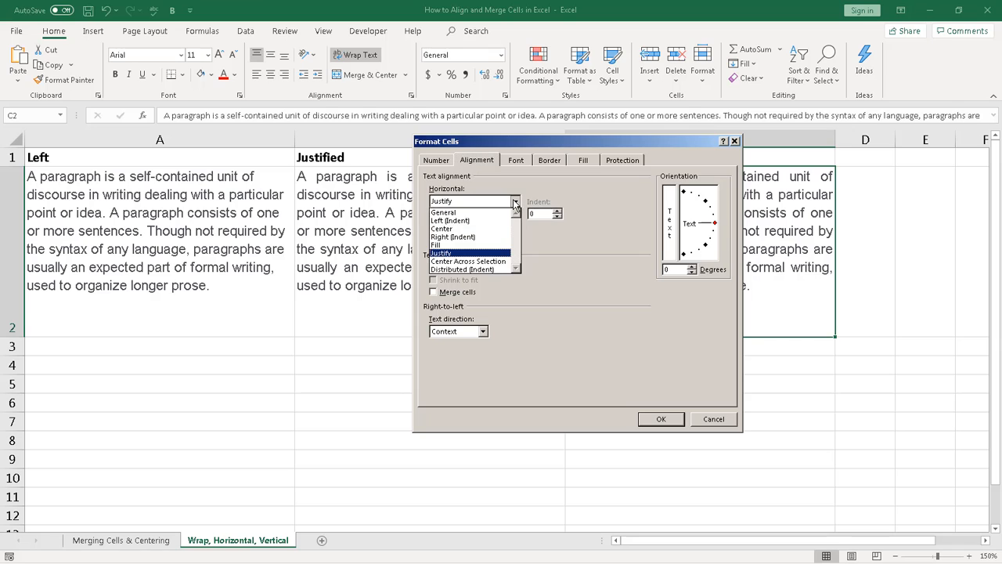
pyautogui.click(480, 270)
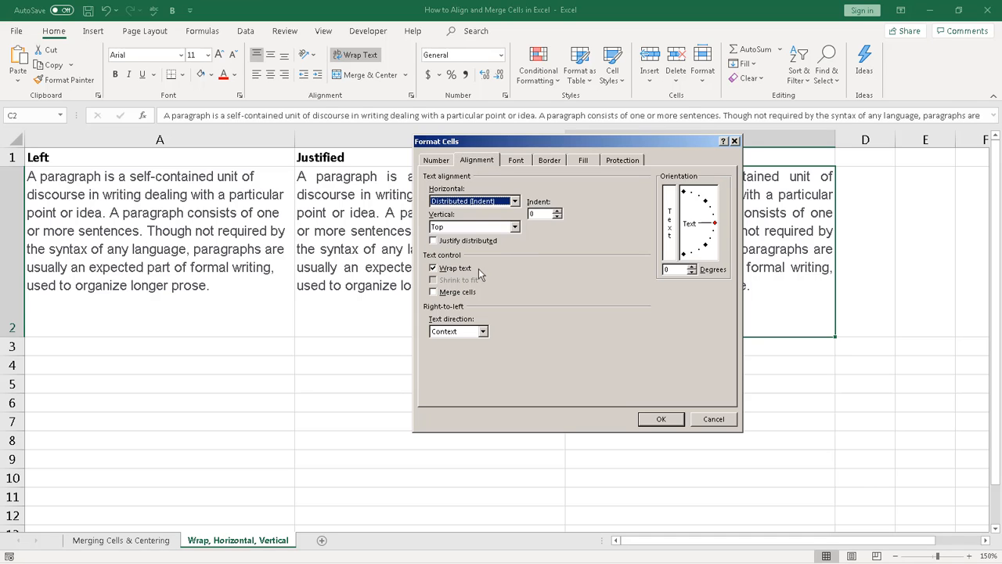
pyautogui.click(659, 419)
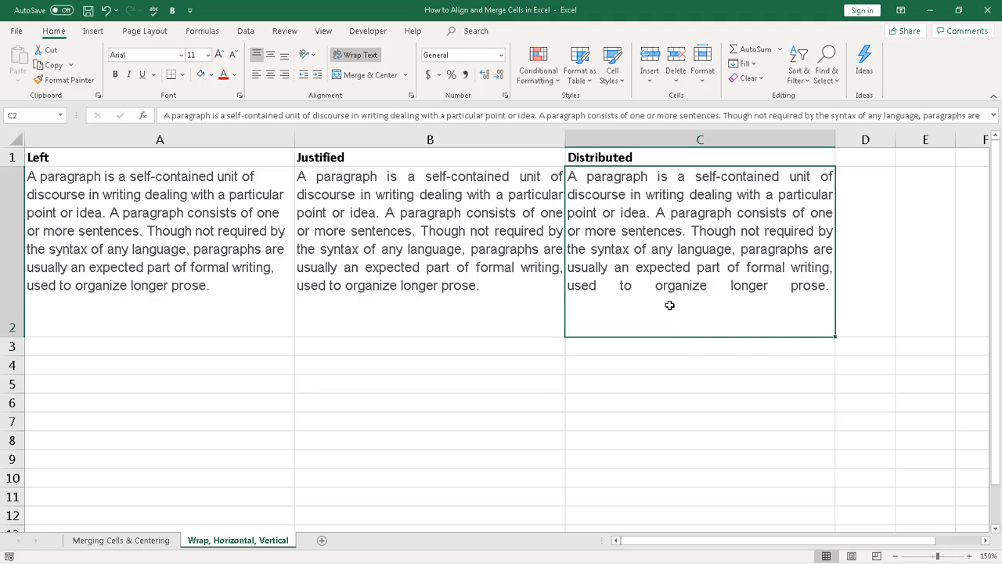